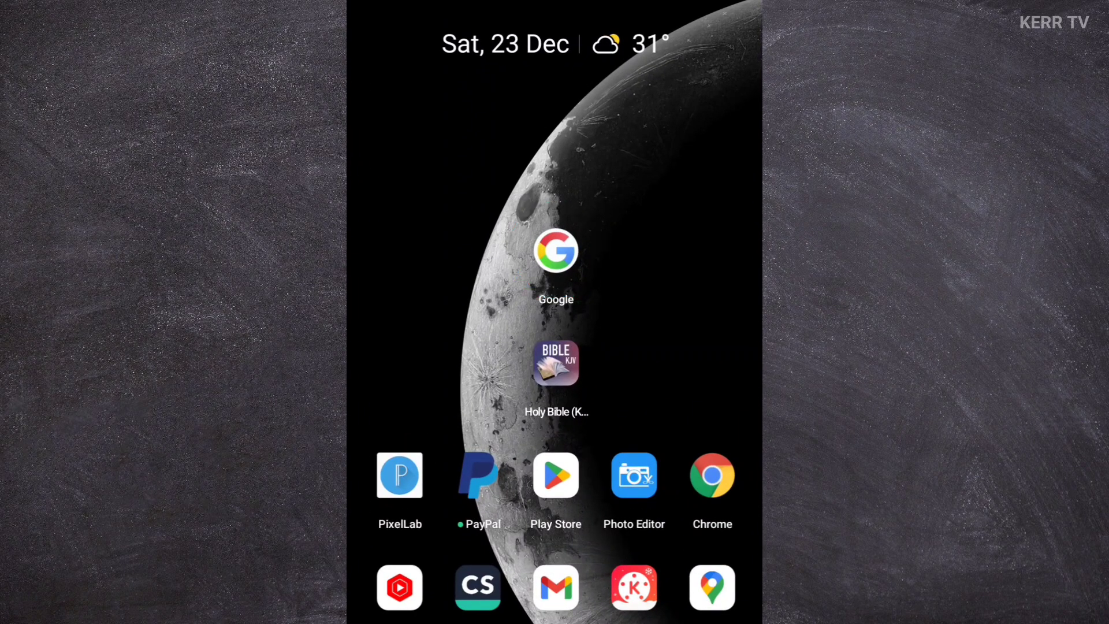
Step: Bring up the signed-in account's menu in the Google app and peek at the other accounts list
click(556, 251)
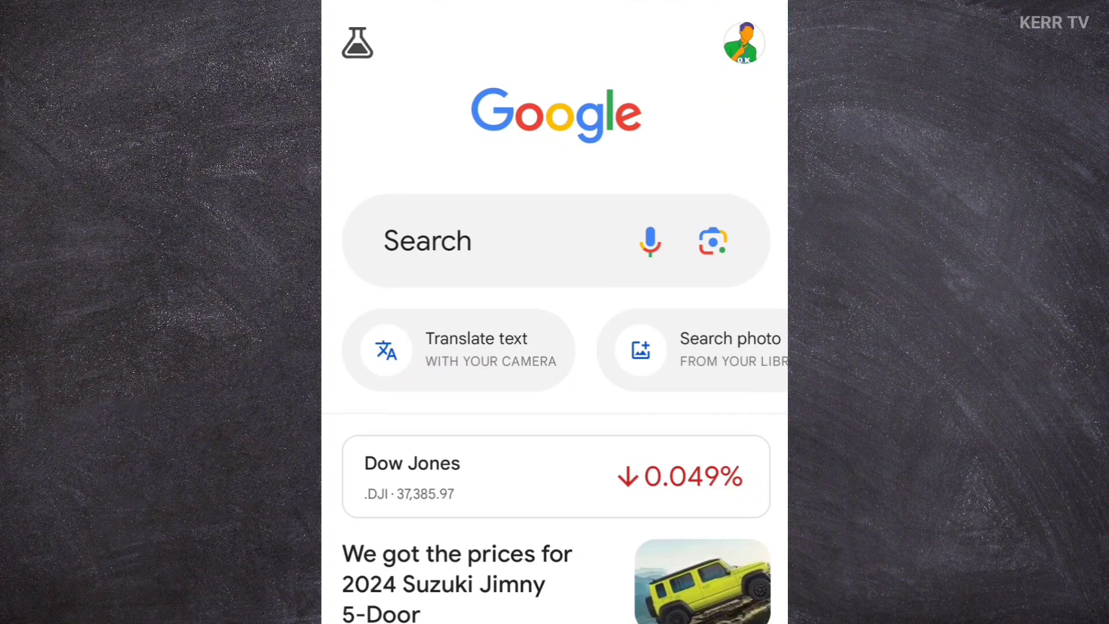
click(742, 44)
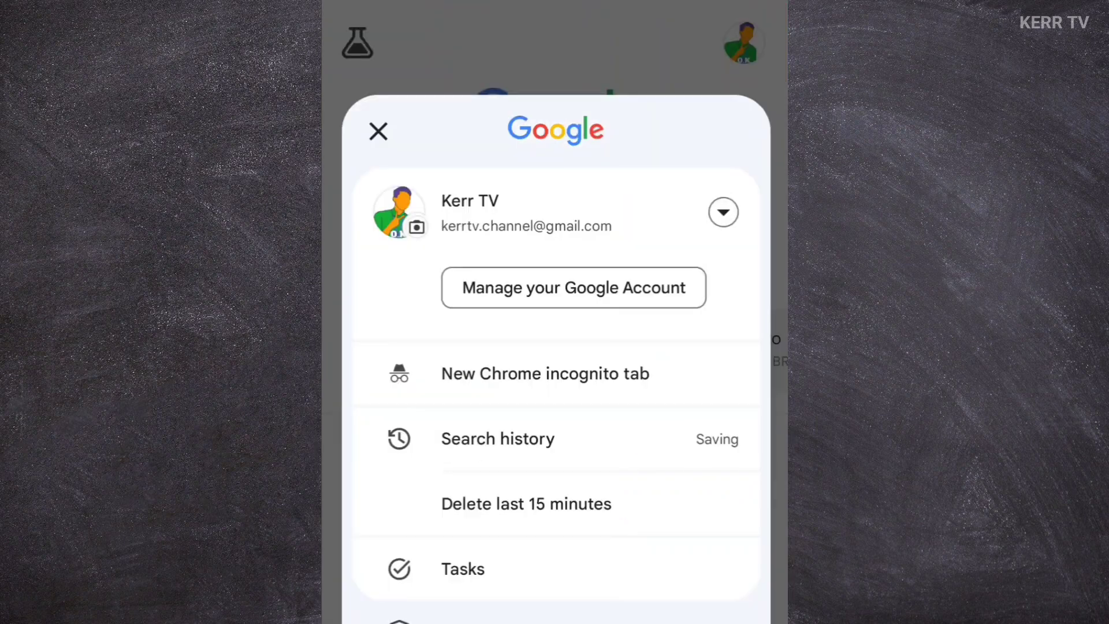
click(723, 212)
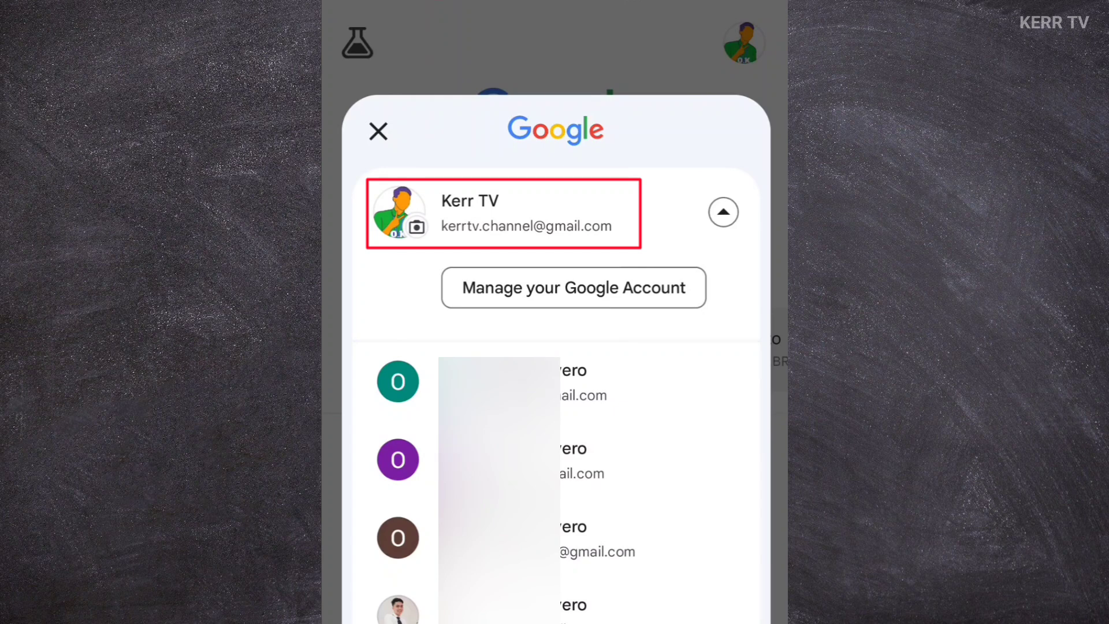
click(502, 213)
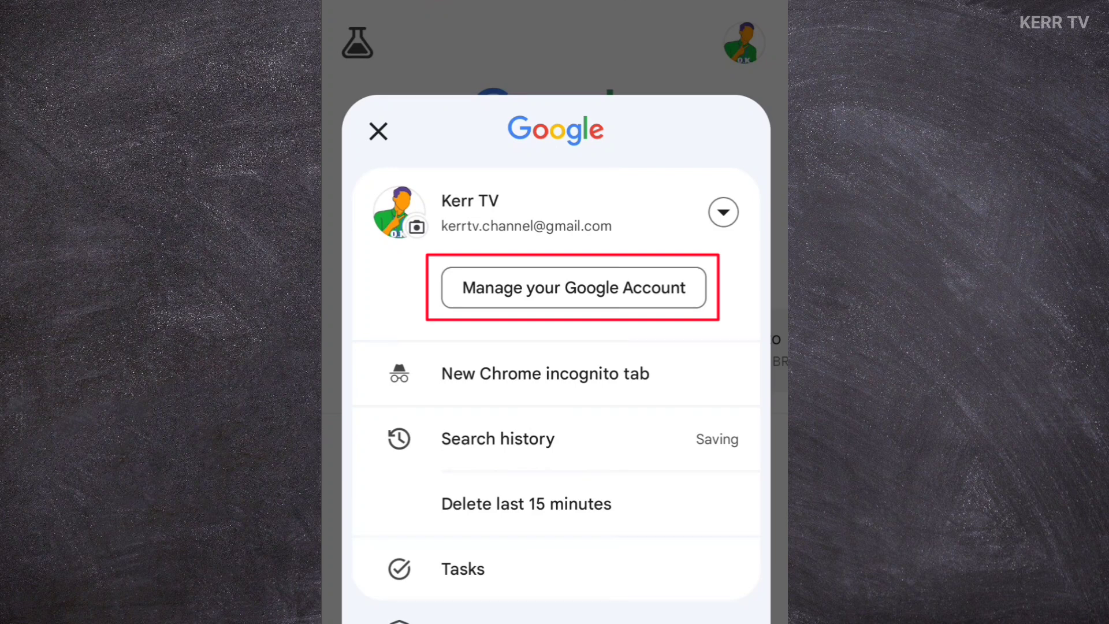
Step: Go into Manage your Google Account and reach the Security sign-in options
click(574, 288)
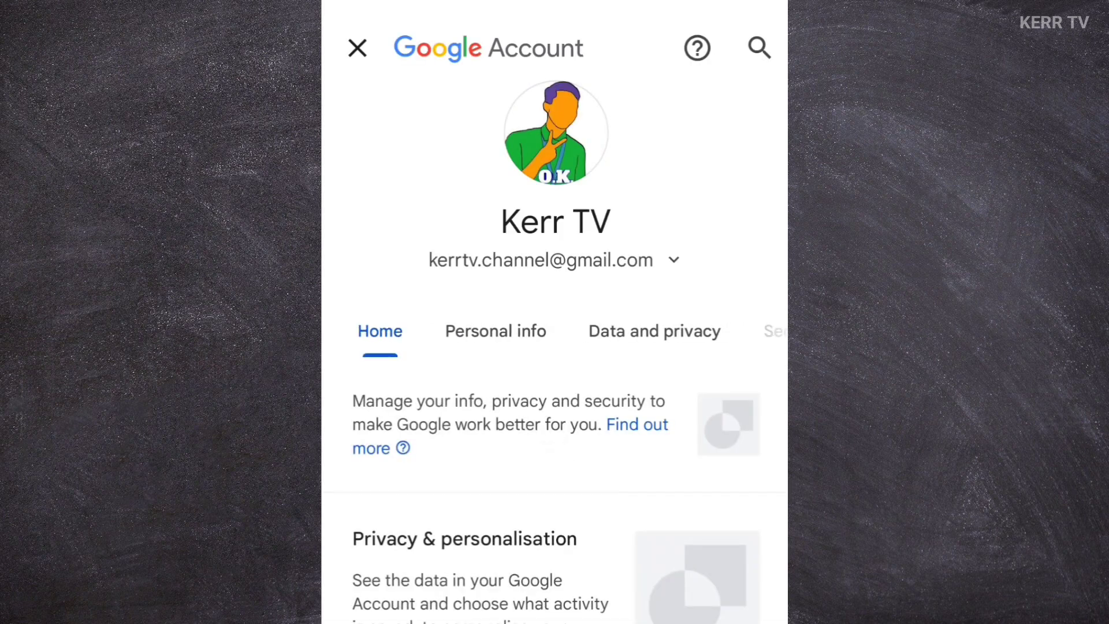
scroll(606, 331, right, 3)
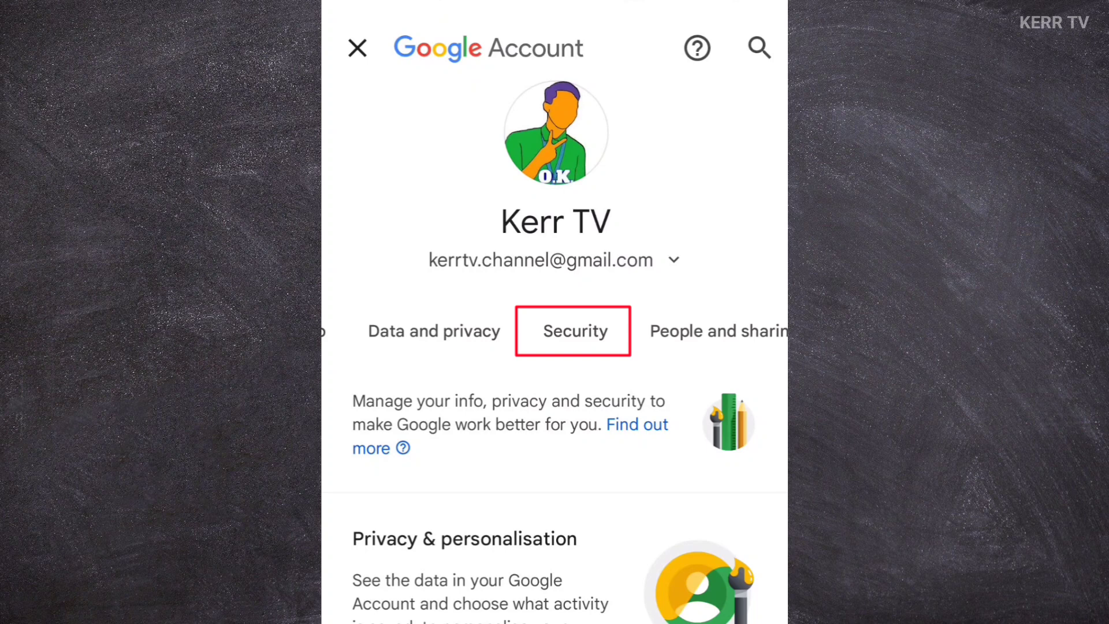
click(575, 331)
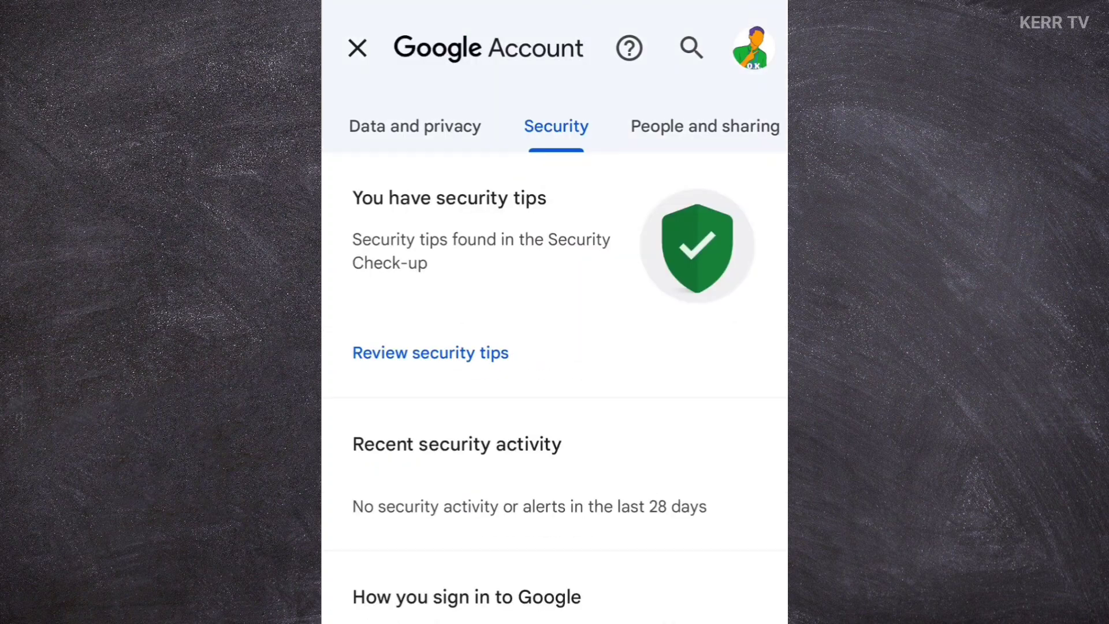
scroll(555, 416, down, 4)
scroll(555, 416, down, 5)
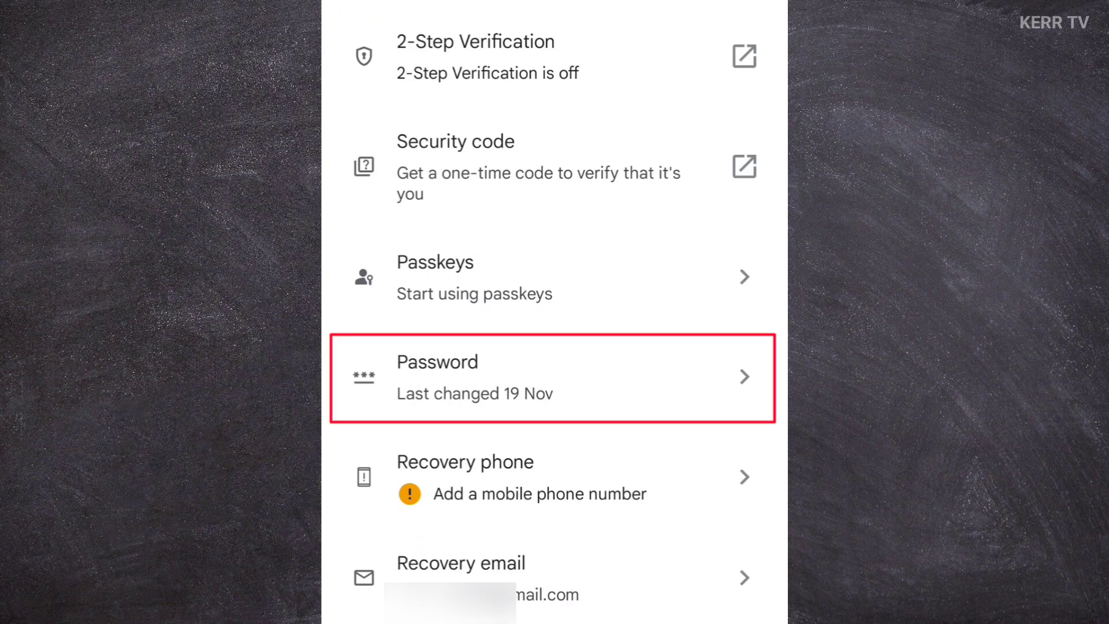
Step: Choose Password and enter the current password for the identity check
click(552, 379)
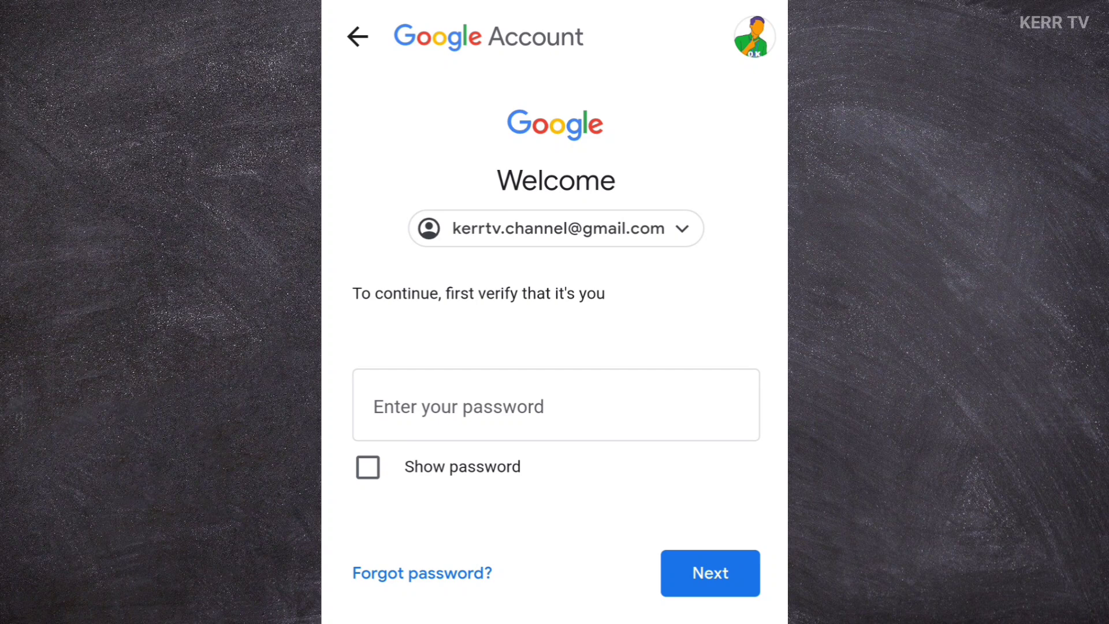
click(555, 406)
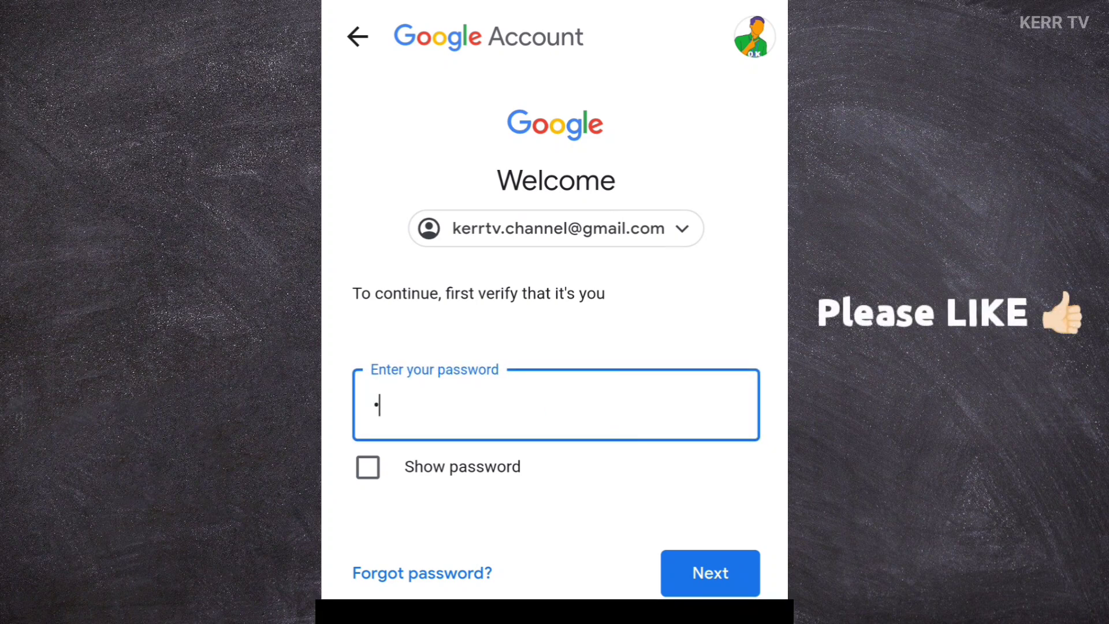
text(********)
text(***)
key(Escape)
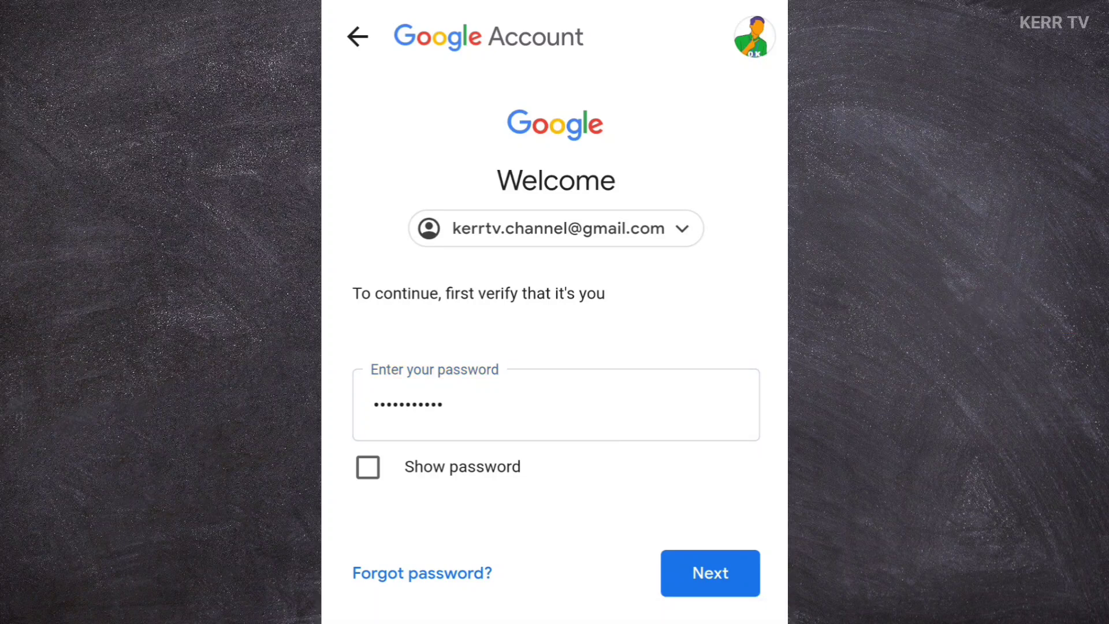
Step: Verify identity with the current password to reach the new-password form
click(710, 572)
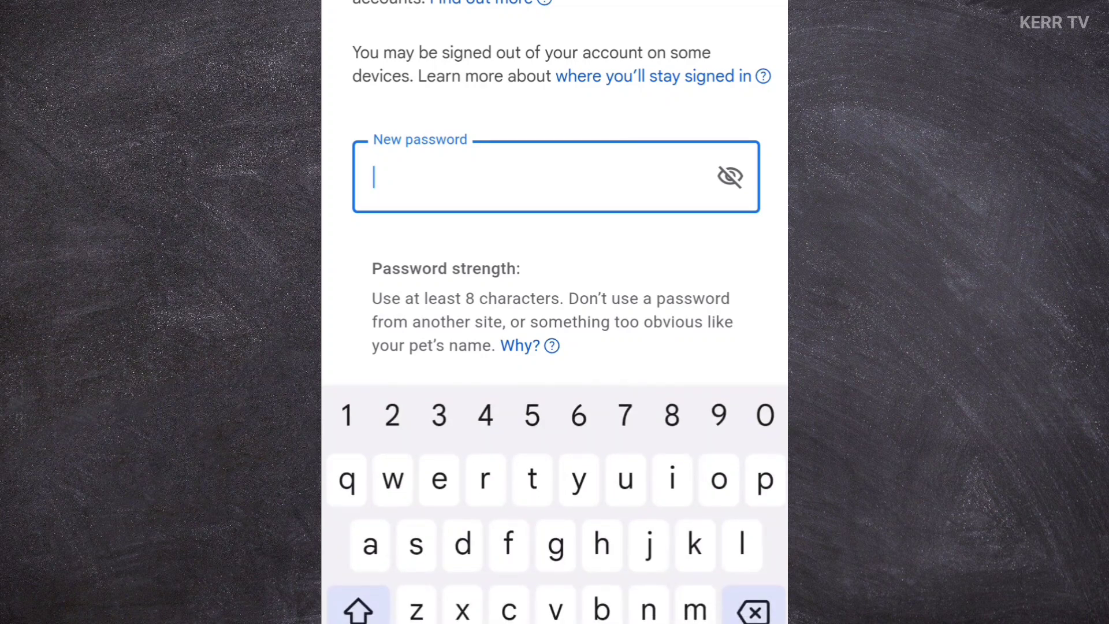
text(••••)
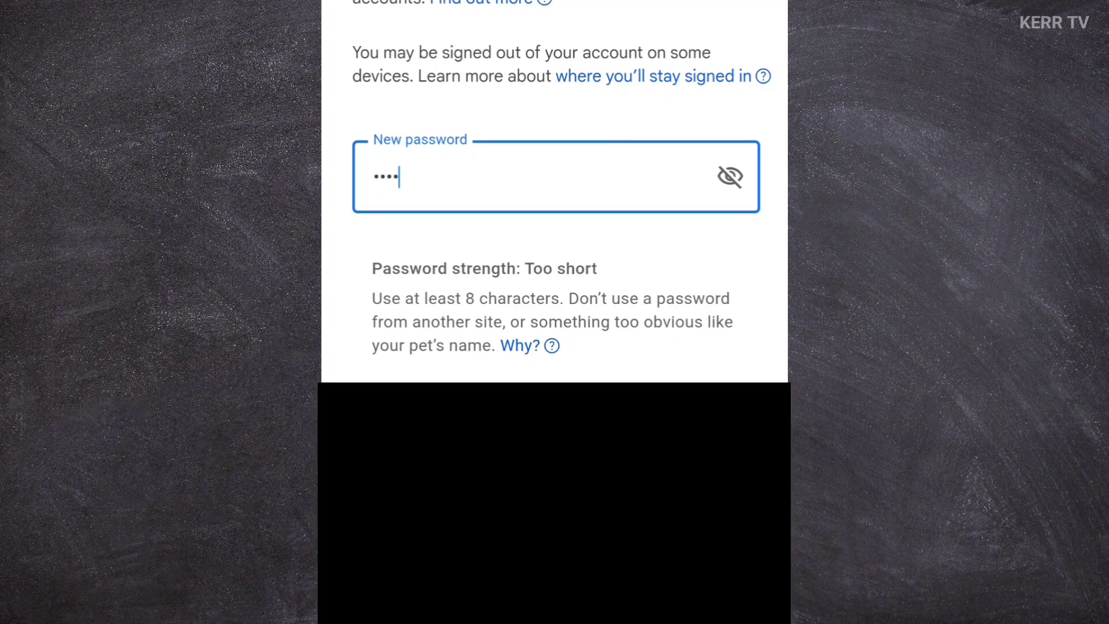
text(•••••••)
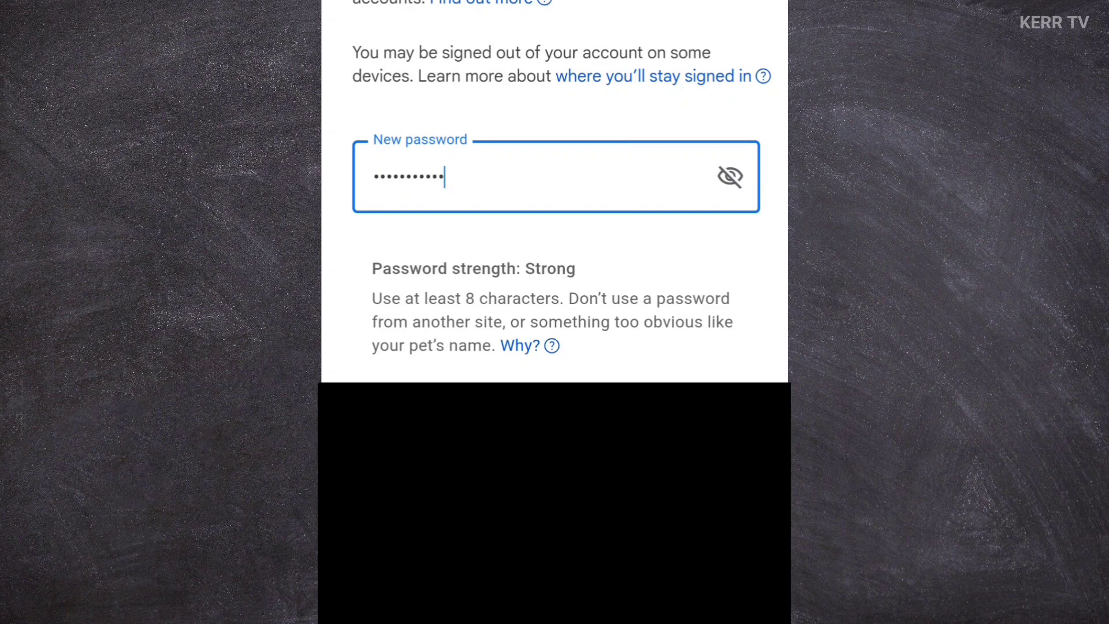
text(•)
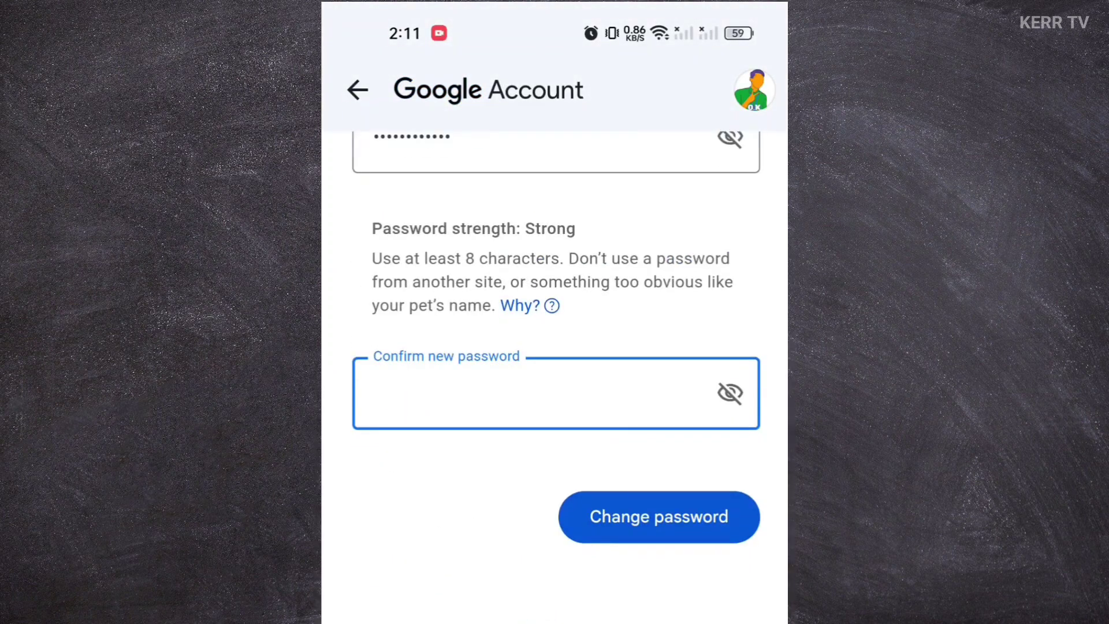
text(••)
text(••••••••••)
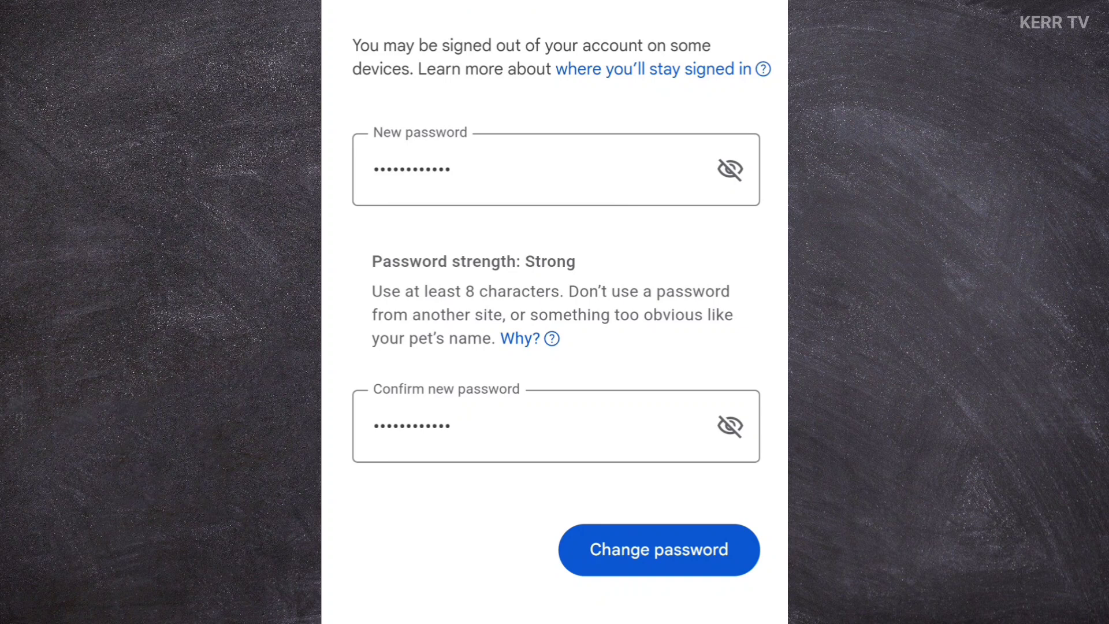
Step: Submit the new password and confirm the change in the devices dialog
click(659, 549)
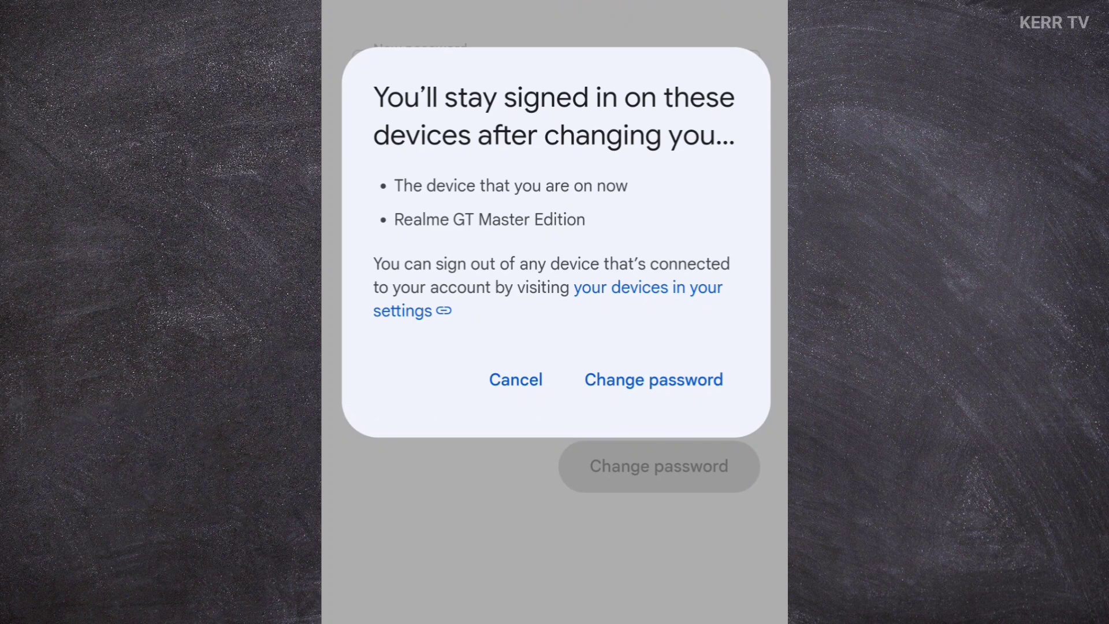
click(654, 379)
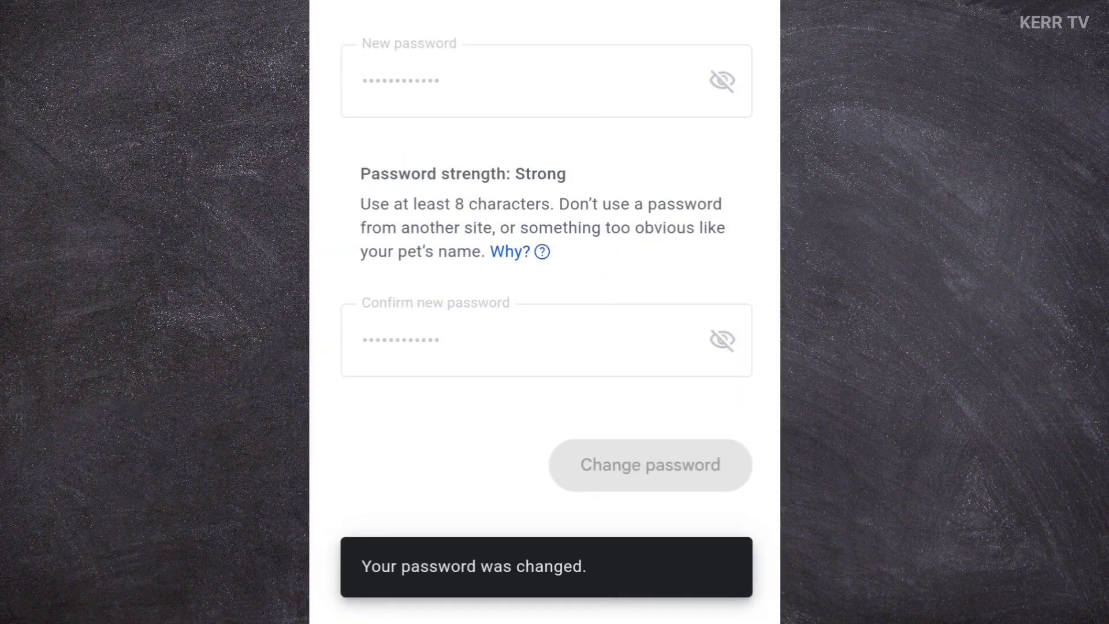